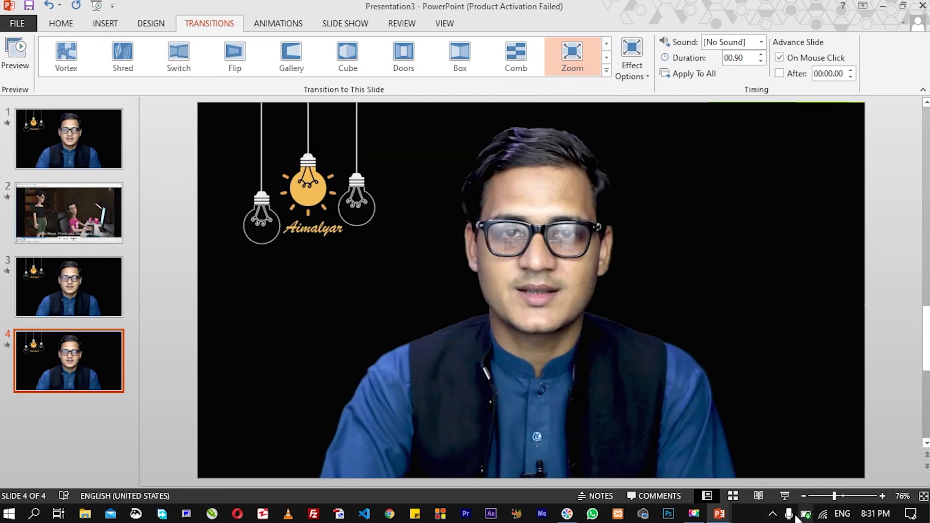
Step: Play the slide show from slide 4 and exit back to editing
left_click(785, 495)
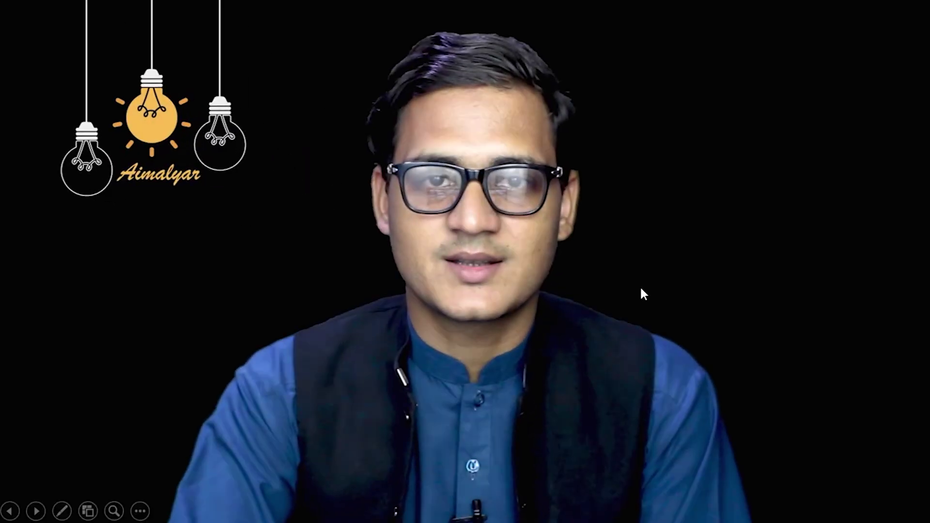
left_click(643, 286)
key("Escape")
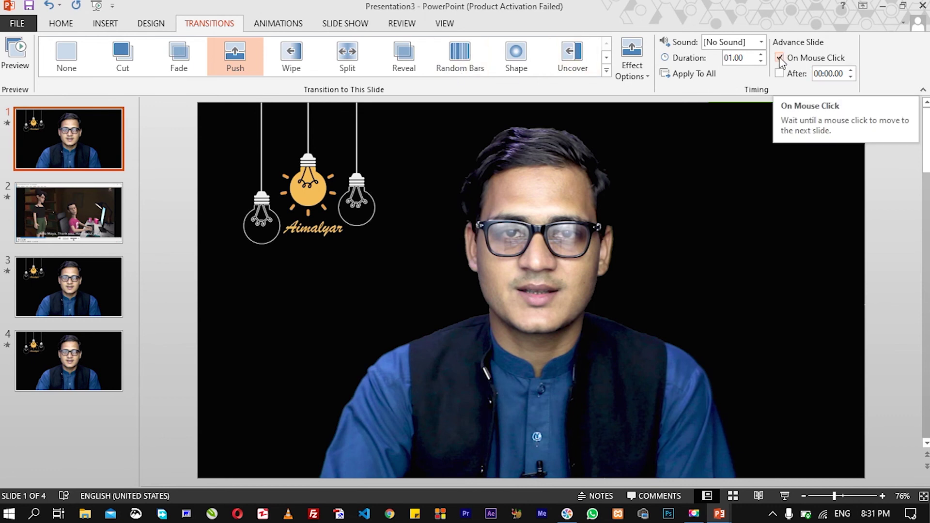
Step: Set slide 1's transition sound to Drum Roll and play the slide show from that slide
left_click(761, 43)
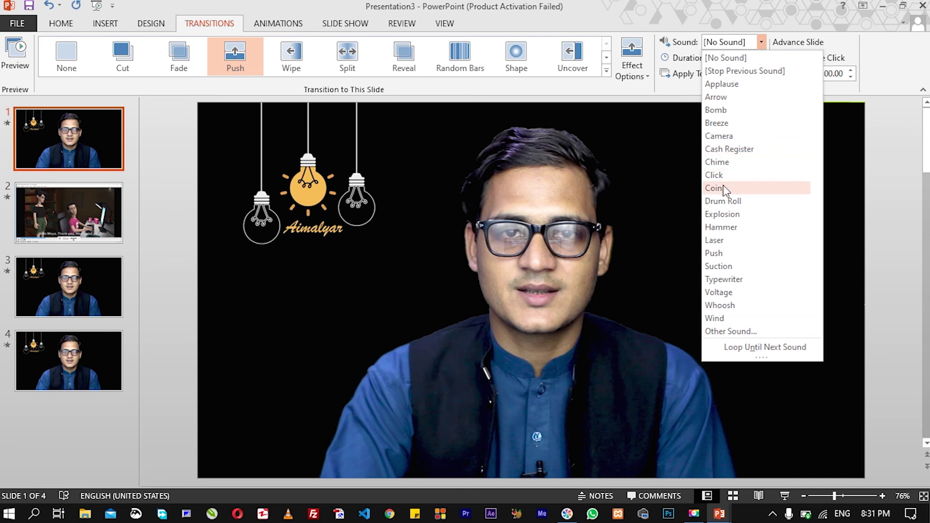
left_click(733, 201)
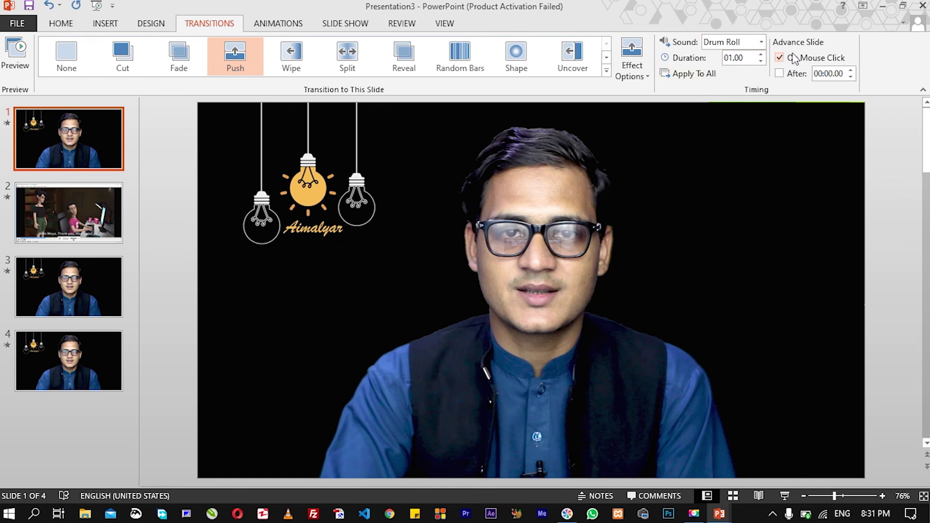
left_click(589, 232)
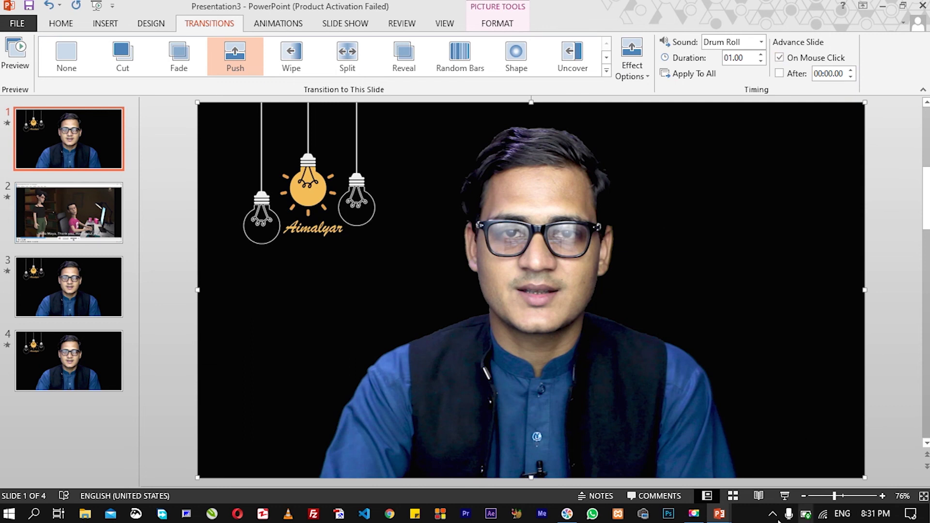
left_click(784, 495)
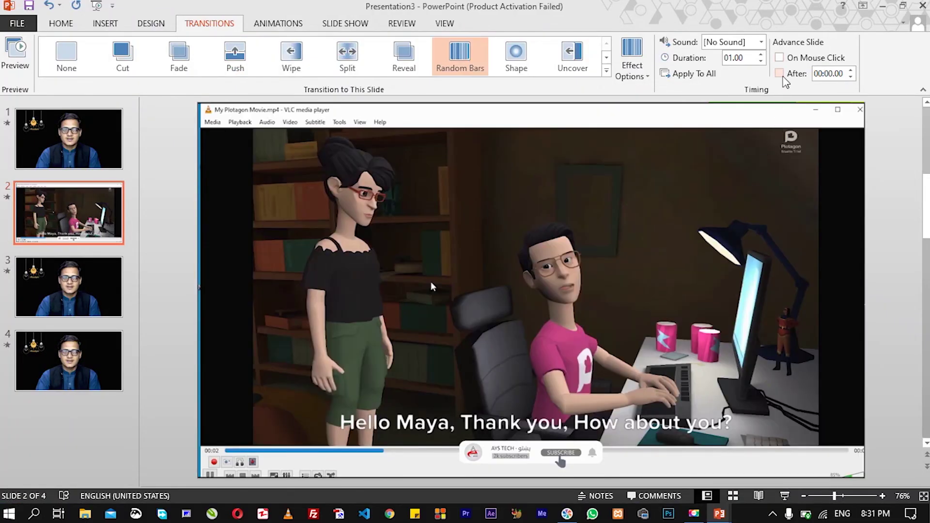
Step: Set all four slides to advance automatically after 00:01.00 instead of on mouse click
left_click(92, 127)
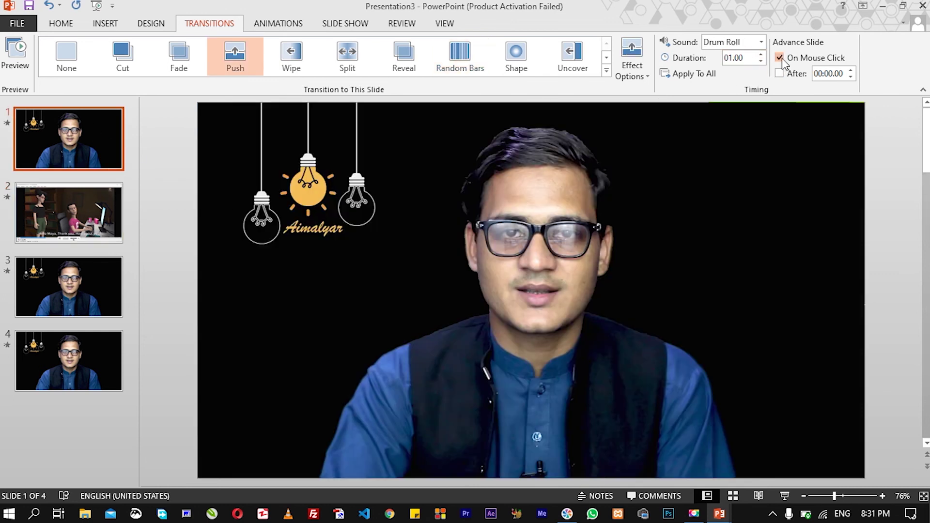
left_click(852, 72)
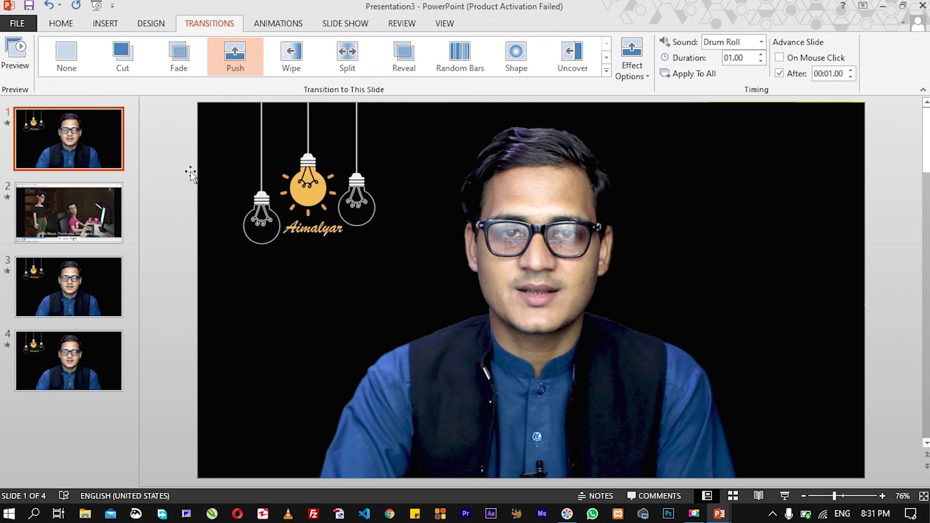
left_click(69, 213)
left_click(851, 71)
left_click(72, 262)
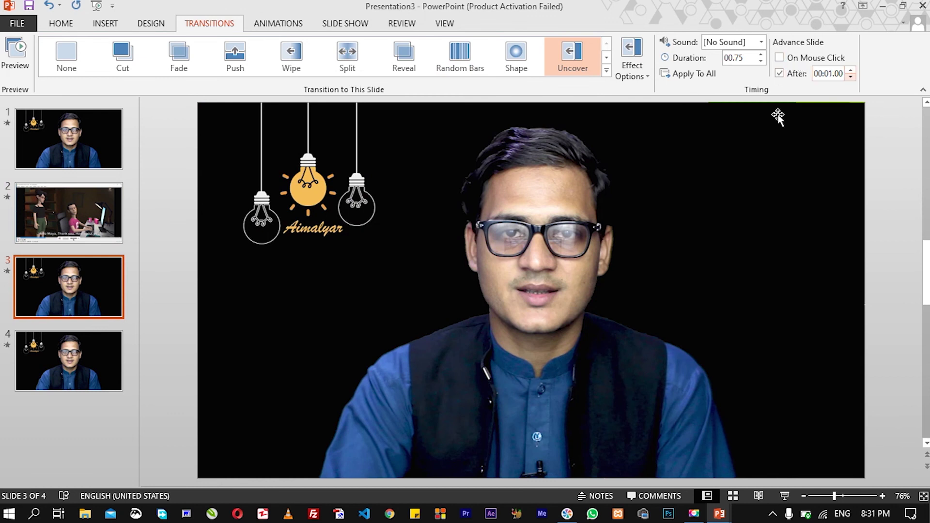
left_click(58, 334)
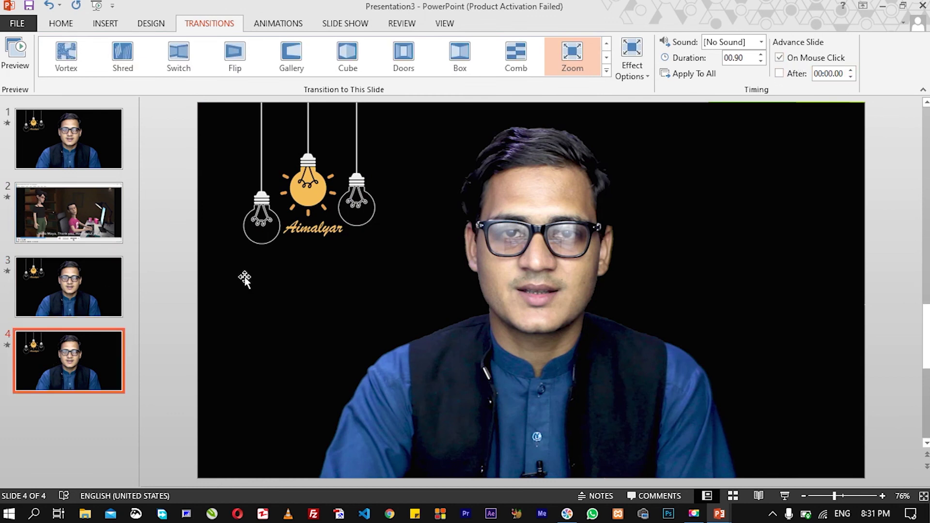
left_click(780, 73)
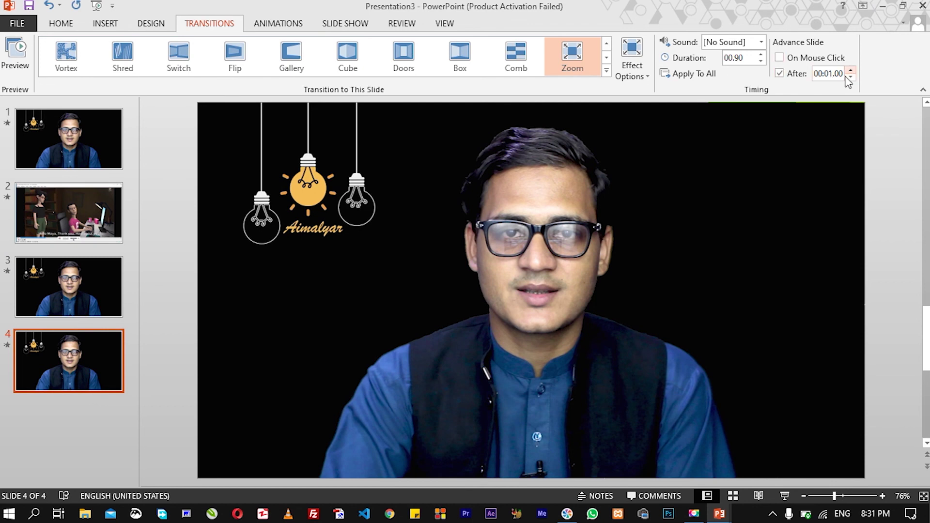
Step: Play the slide show from slide 1 to check the automatic advance, and exit at slide 3
left_click(115, 156)
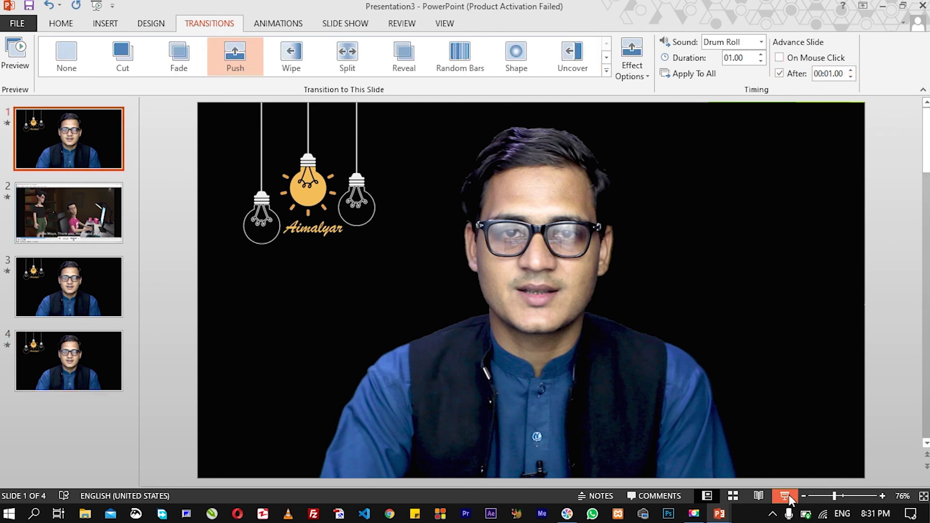
left_click(785, 496)
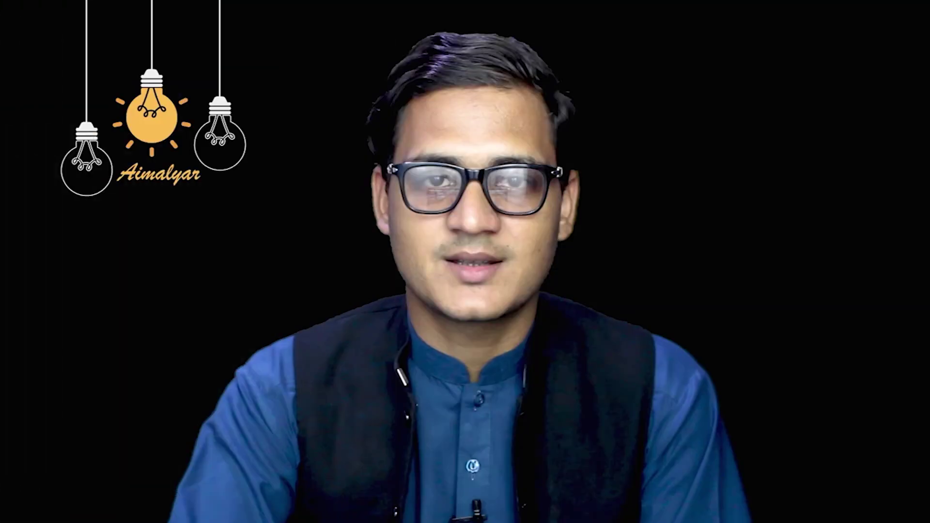
key("Escape")
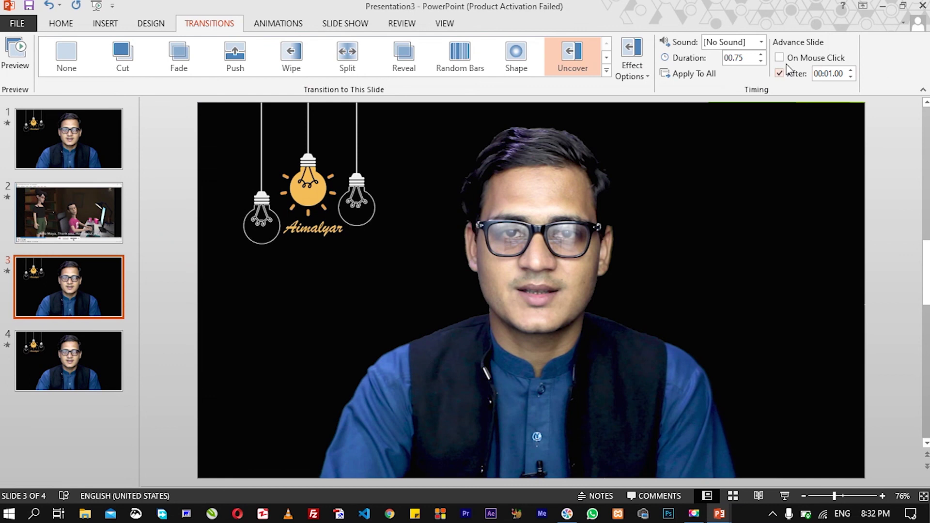
Step: Insert a wide text box across the picture on slide 3 and enter the presenter's full name
left_click(283, 24)
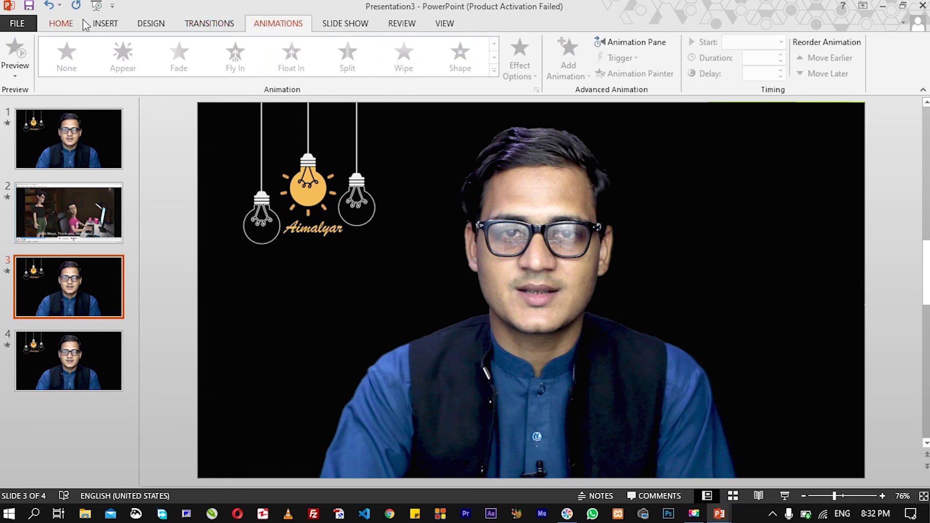
left_click(104, 24)
left_click(232, 71)
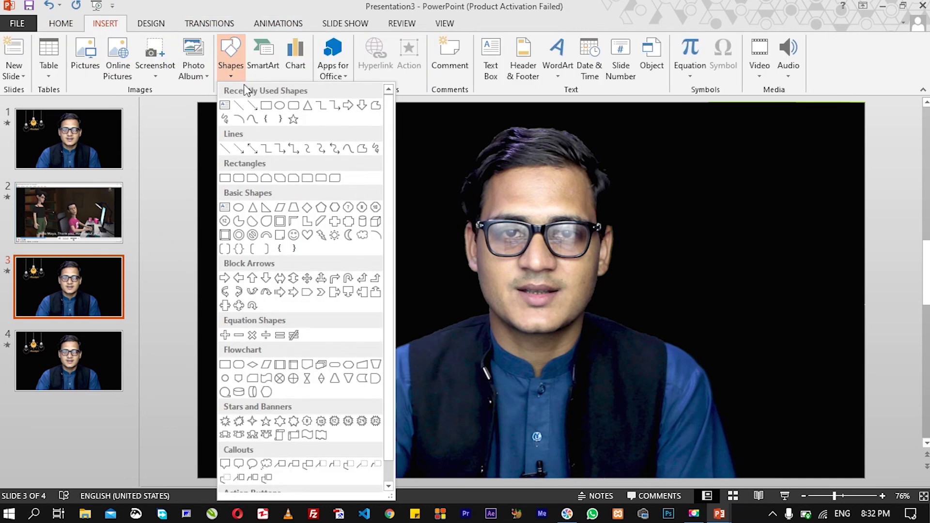
left_click(490, 56)
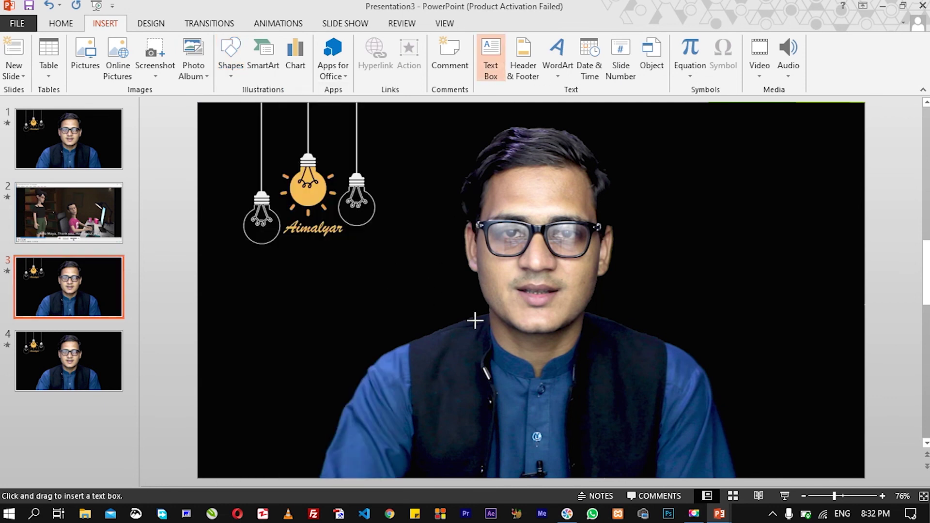
left_click_drag(755, 387, 756, 387)
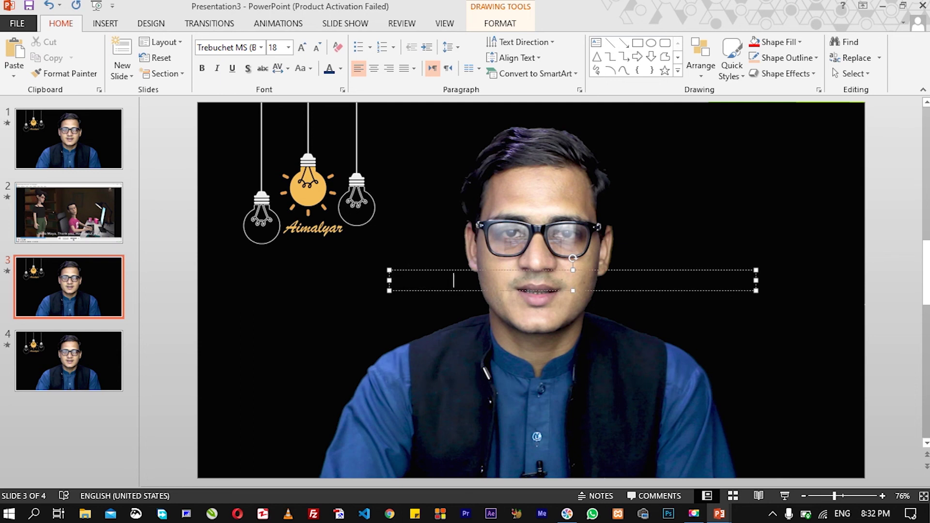
Step: Format the name text in white at 72 pt and move its box down over the person's chest
key("ctrl+a")
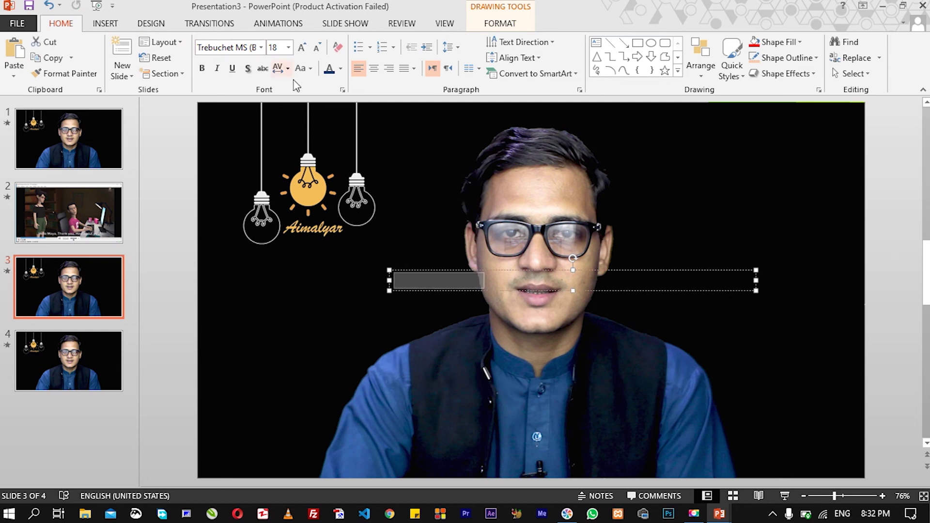
left_click(230, 50)
left_click(341, 68)
left_click(332, 100)
double_click(302, 49)
double_click(303, 49)
double_click(303, 49)
double_click(302, 49)
double_click(303, 49)
double_click(302, 49)
left_click(303, 49)
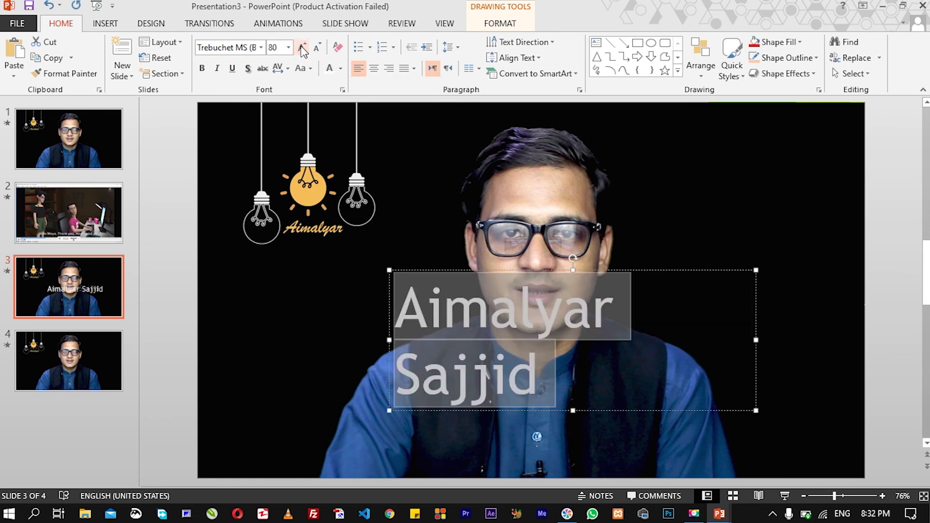
left_click(318, 48)
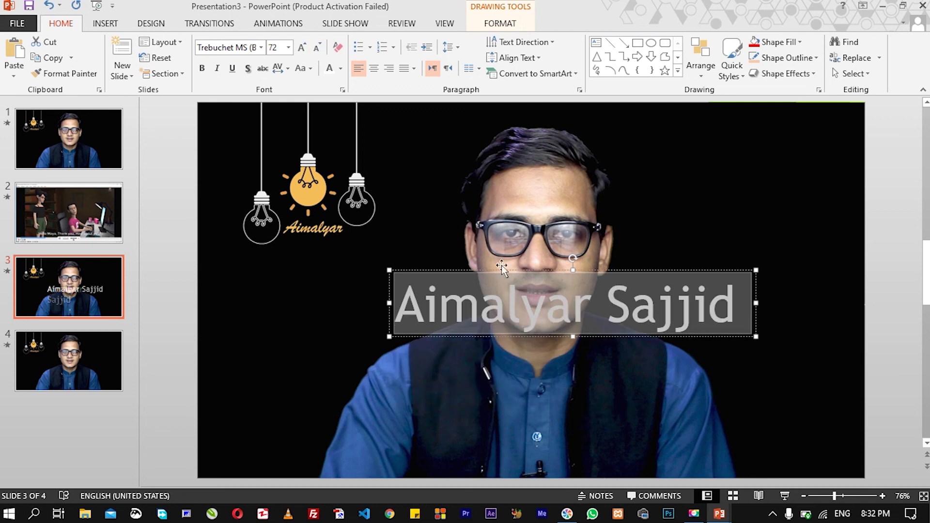
left_click_drag(509, 270, 481, 355)
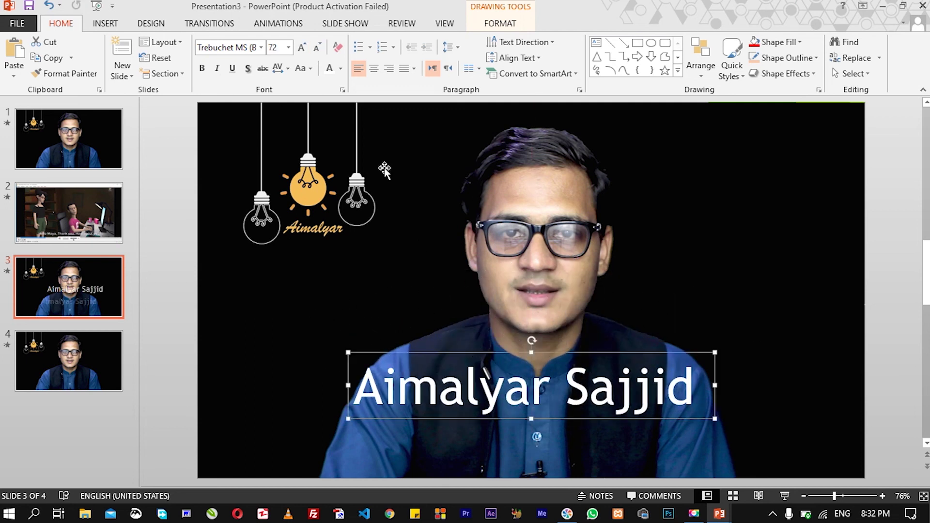
Step: Try the Fade, Fly In, Float In and Font Color animations on the name text box
left_click(227, 23)
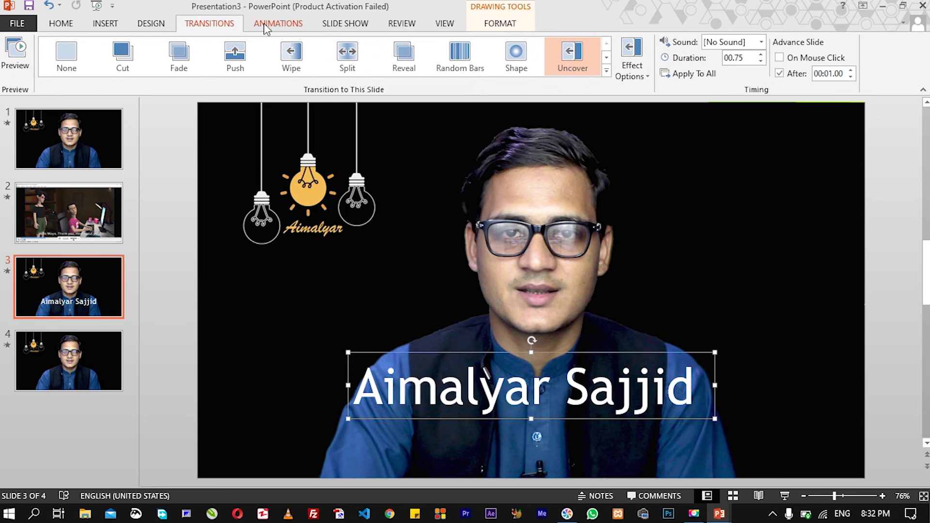
left_click(266, 26)
left_click(196, 61)
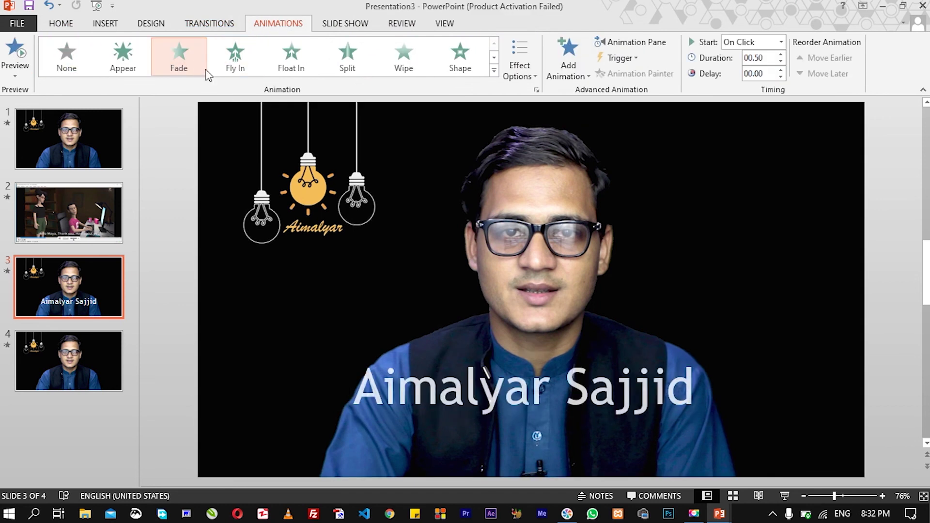
left_click(240, 65)
left_click(294, 62)
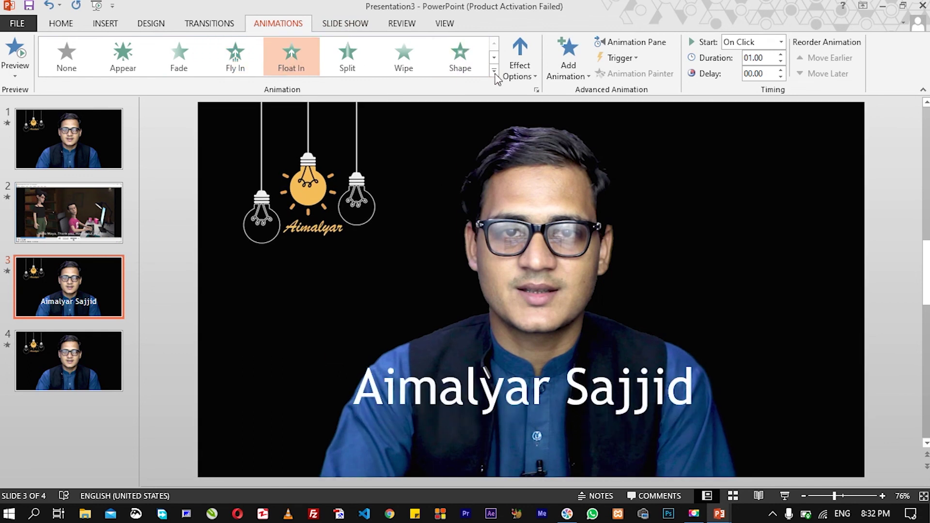
left_click(495, 71)
left_click(410, 239)
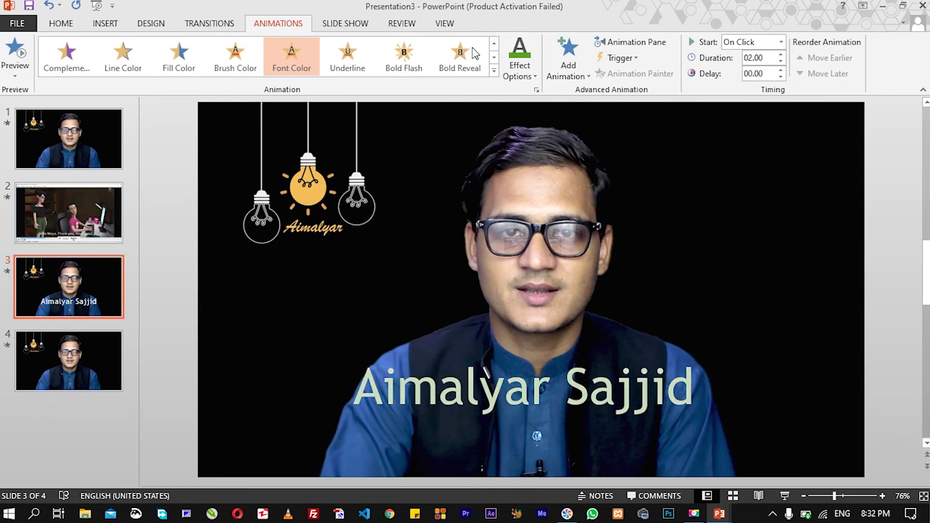
Step: Apply the Zoom entrance animation to the name text box and keep its start set to On Click
left_click(495, 72)
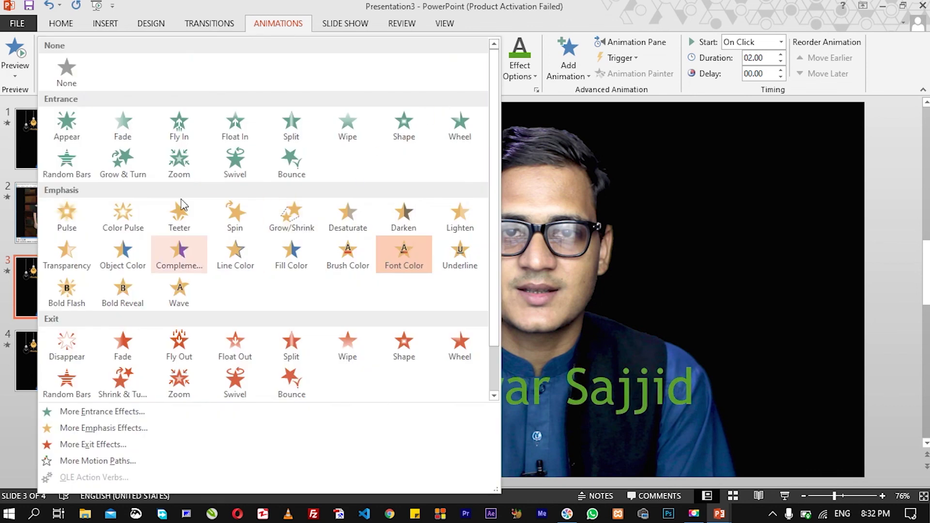
left_click(179, 162)
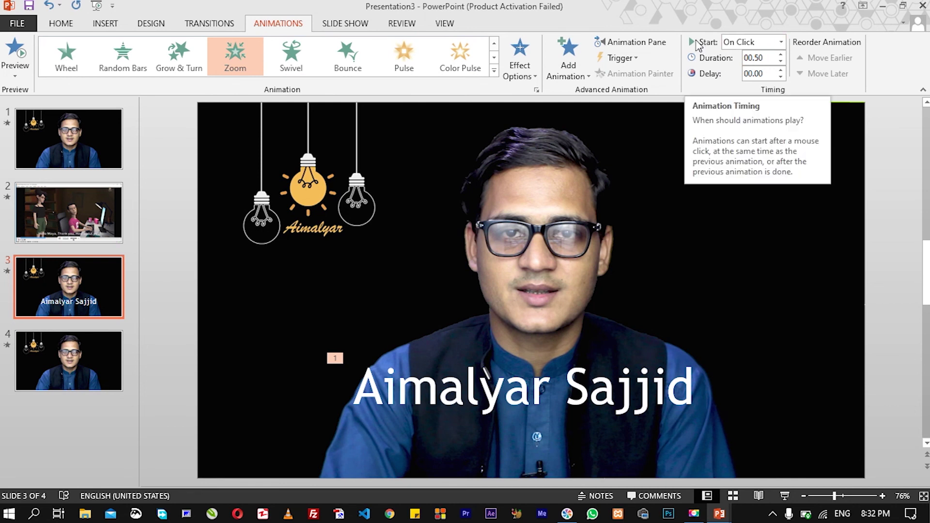
left_click(727, 43)
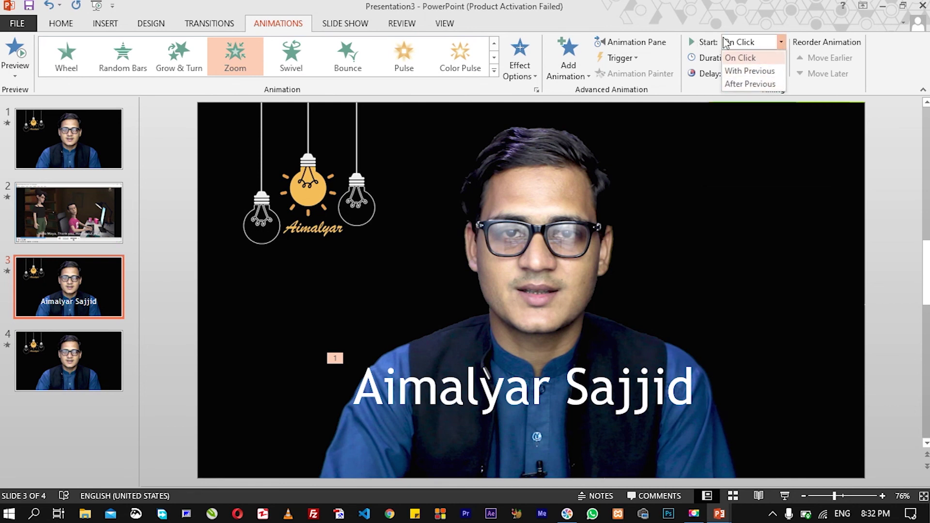
left_click(764, 58)
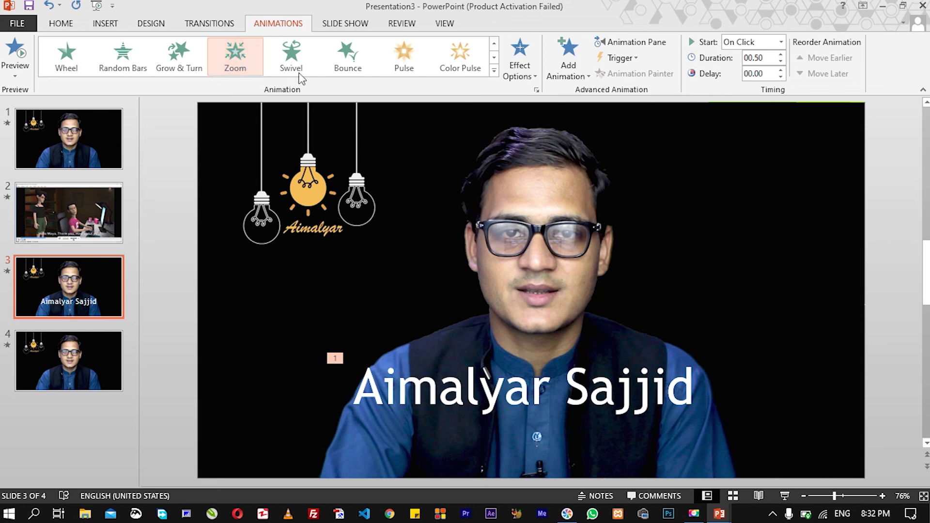
Step: Play the slide show from the beginning through the animated name on slide 3, and exit
left_click(338, 25)
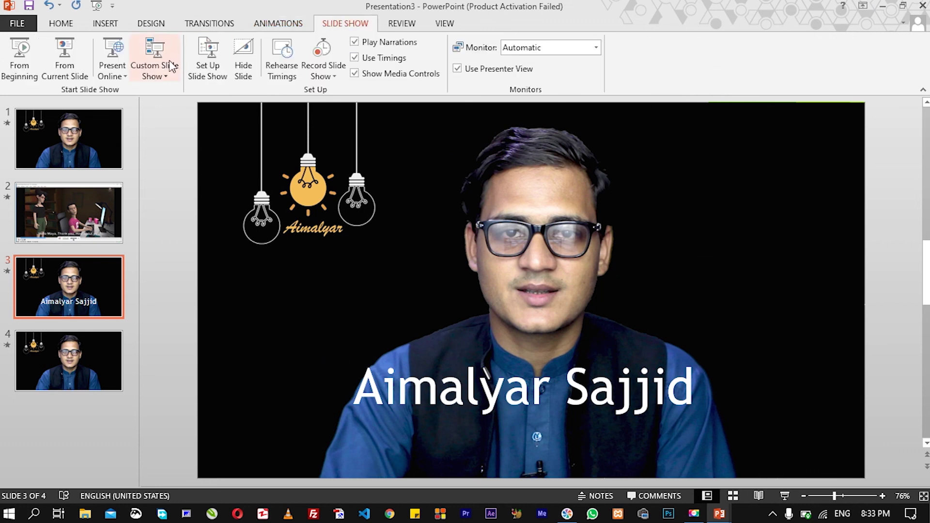
left_click(22, 51)
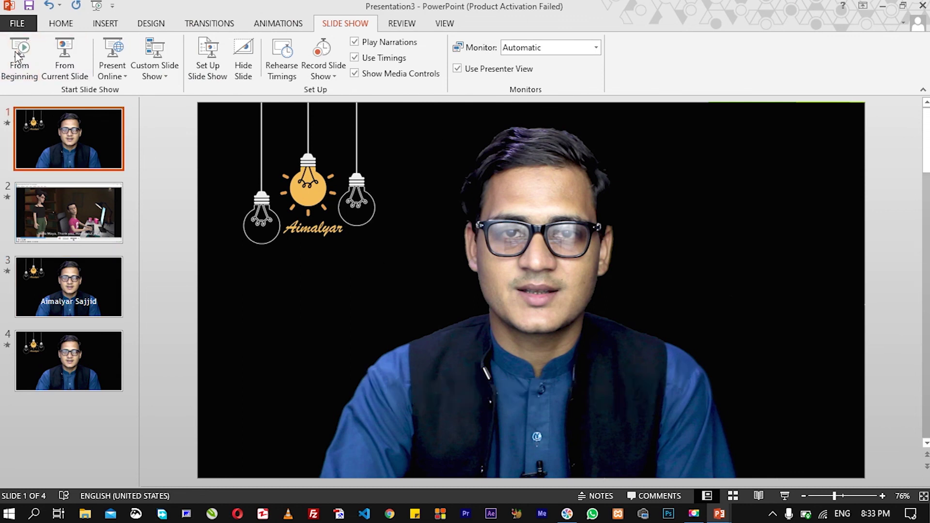
left_click(18, 57)
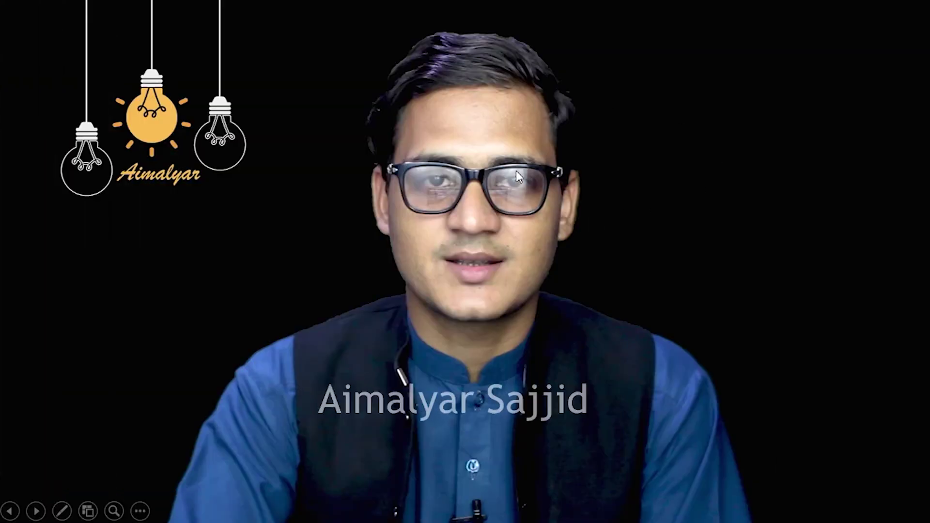
key("Escape")
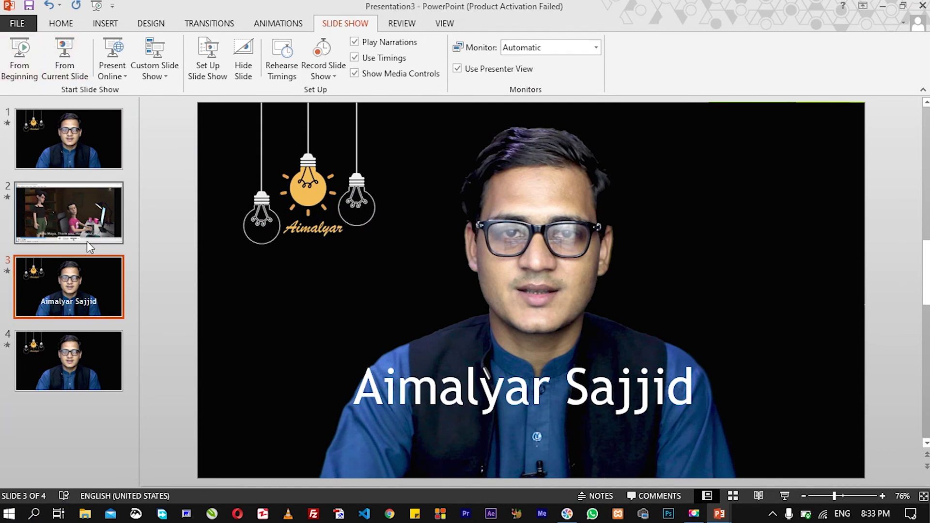
Step: Play the slide show from slide 3 through to slide 4, and exit
left_click(64, 54)
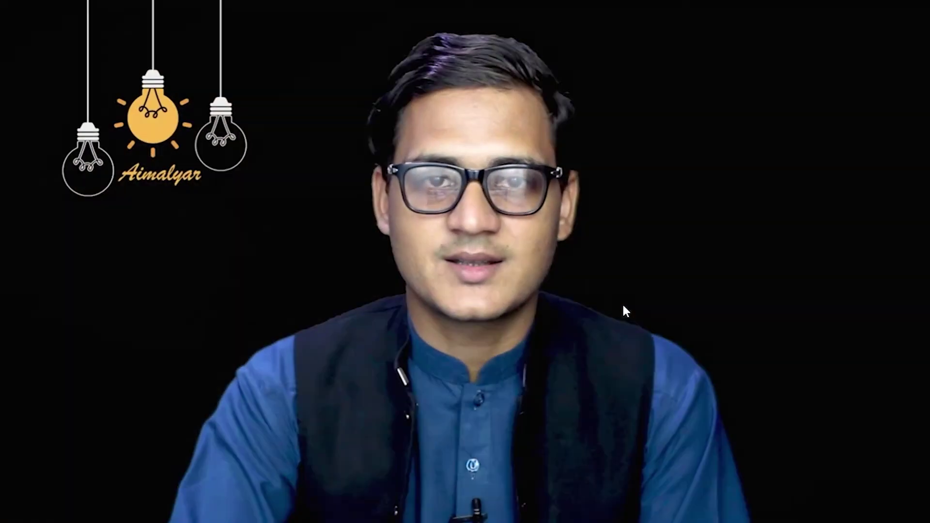
key("Escape")
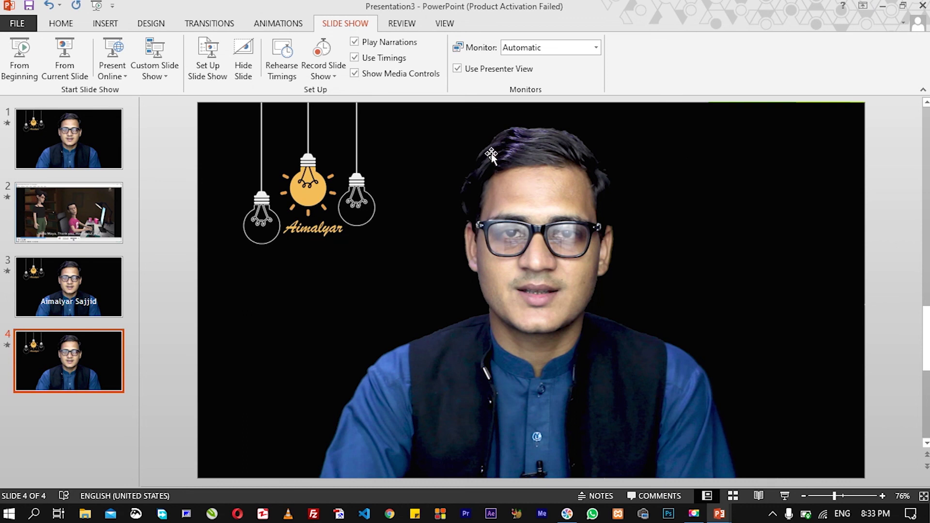
Step: View the presentation in Outline View, Slide Sorter, Notes Page and Reading View, and return to Normal view
left_click(402, 25)
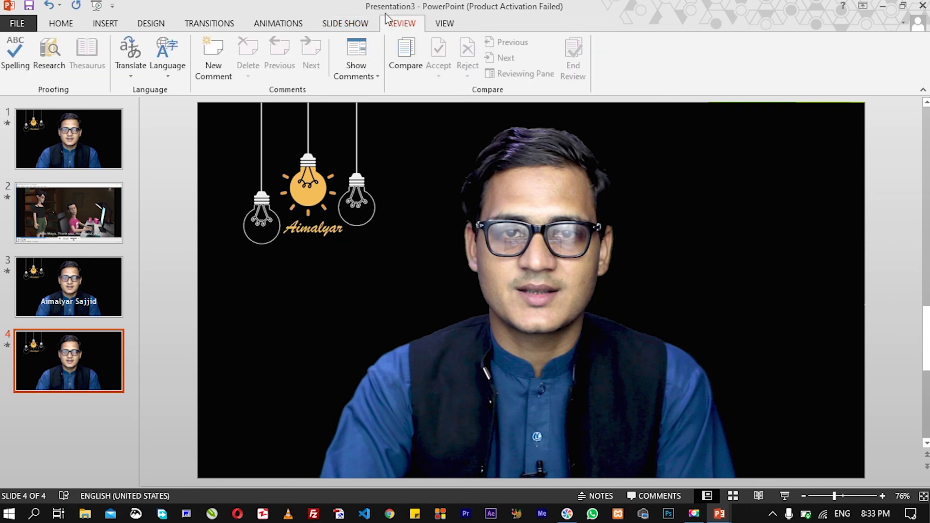
left_click(443, 25)
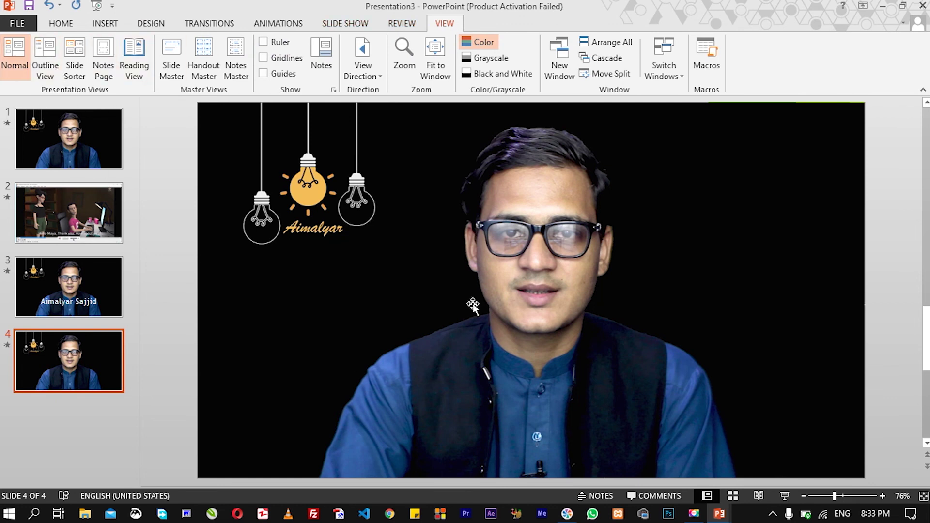
left_click(45, 68)
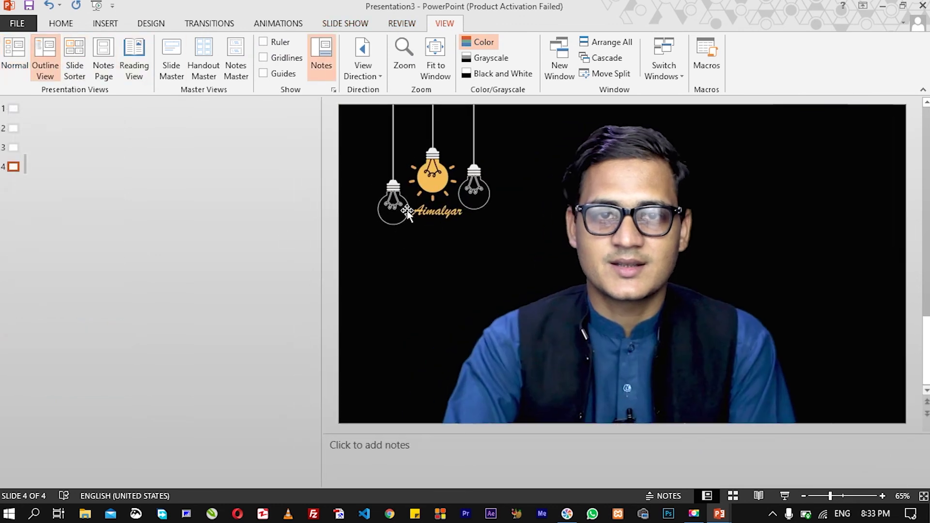
left_click(74, 59)
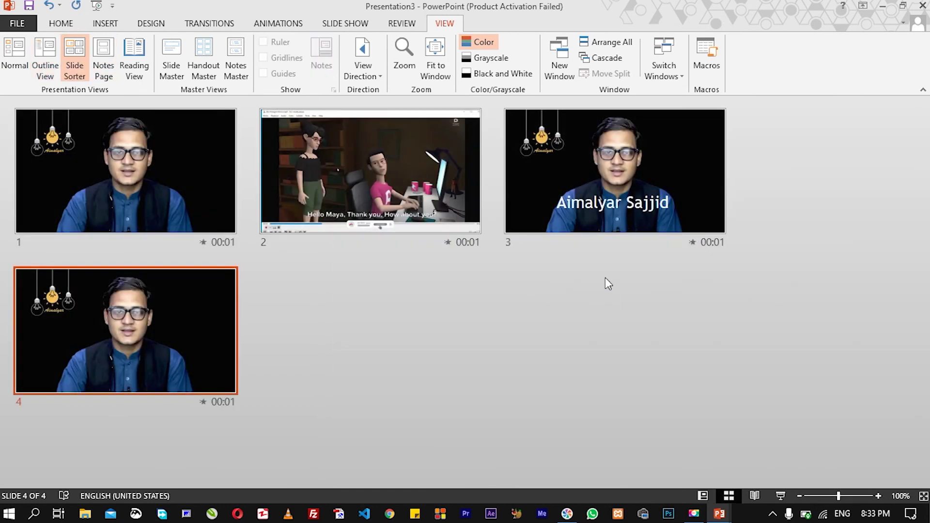
left_click(95, 48)
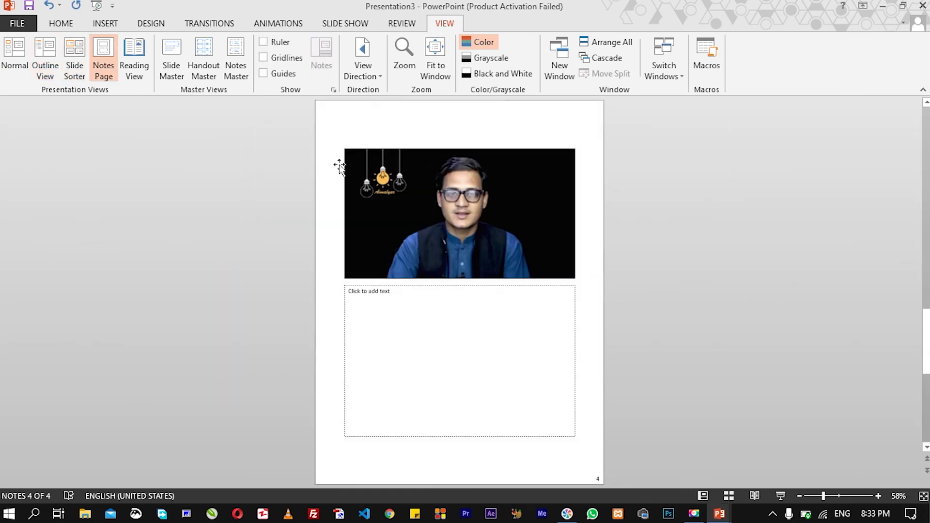
left_click(133, 52)
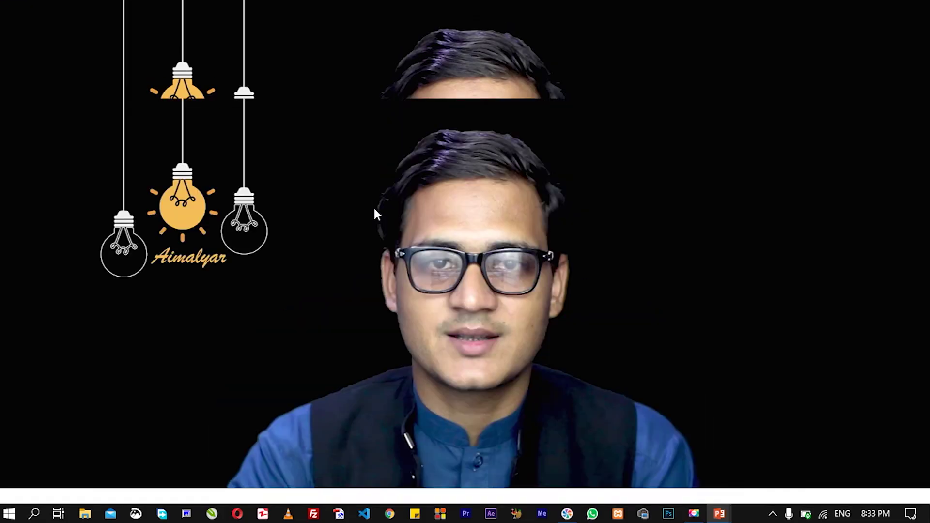
key("Escape")
left_click(12, 58)
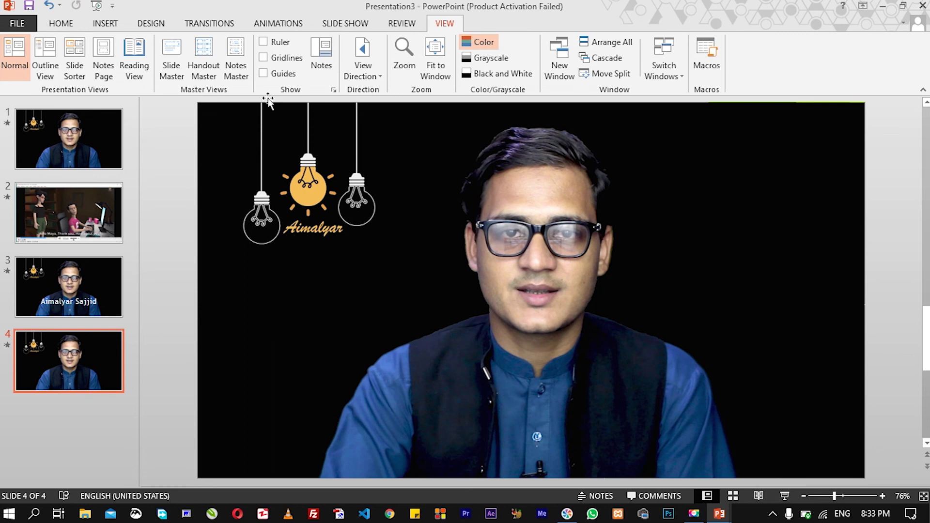
Step: Display the ruler and guides around slide 4, leaving the gridlines off
left_click(265, 41)
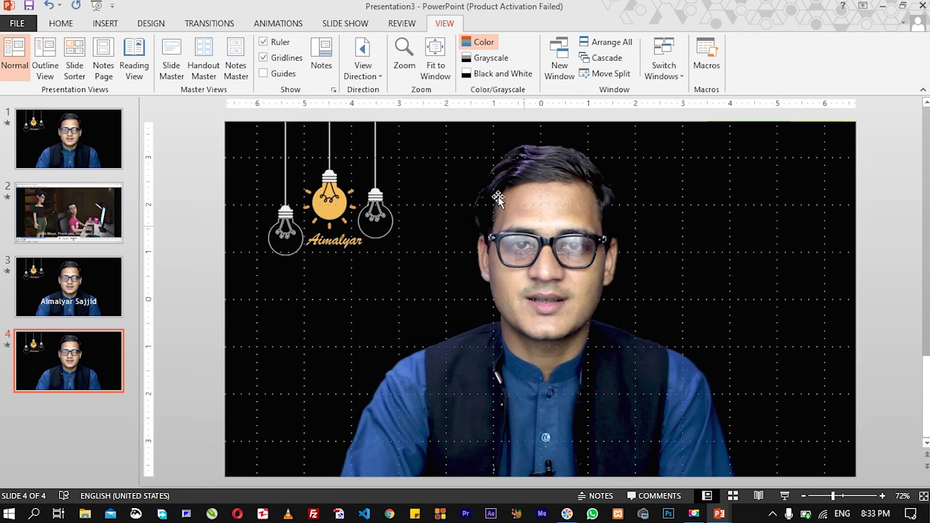
left_click(263, 74)
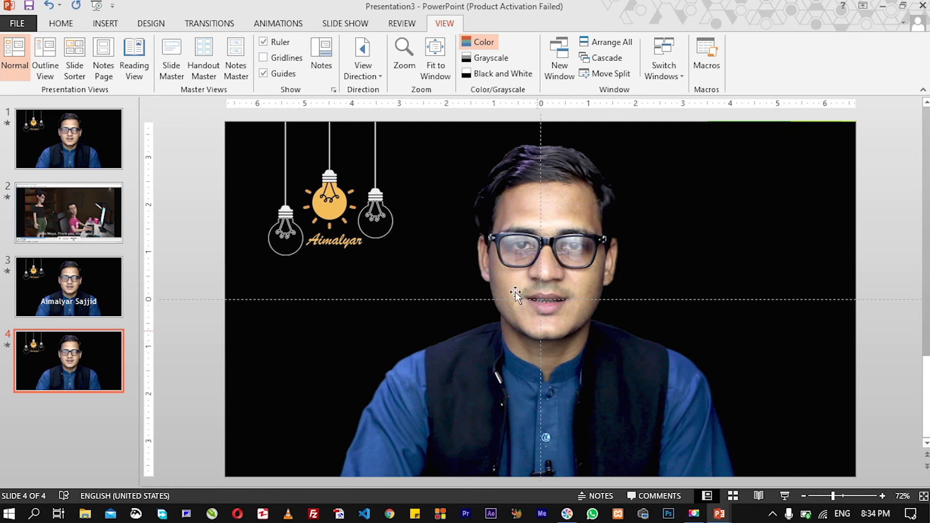
Step: Try the Right-to-Left view direction and switch back to Left-to-Right
left_click(373, 77)
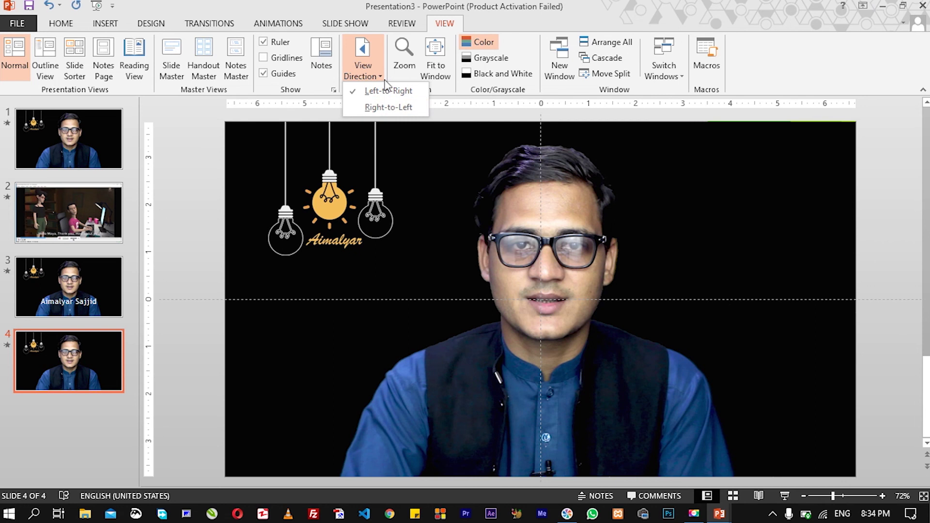
left_click(387, 107)
left_click(382, 77)
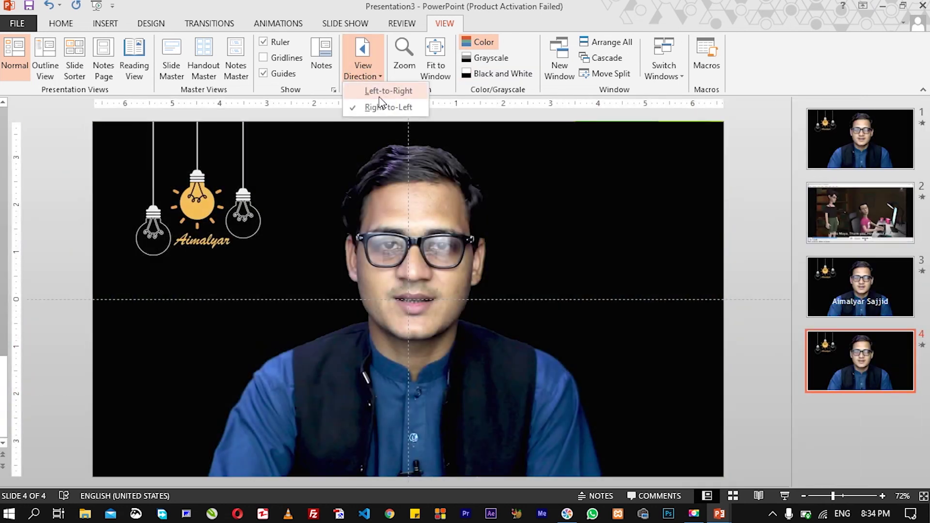
left_click(380, 97)
Step: Zoom the slide to 100% and fit it back to the window
left_click(404, 54)
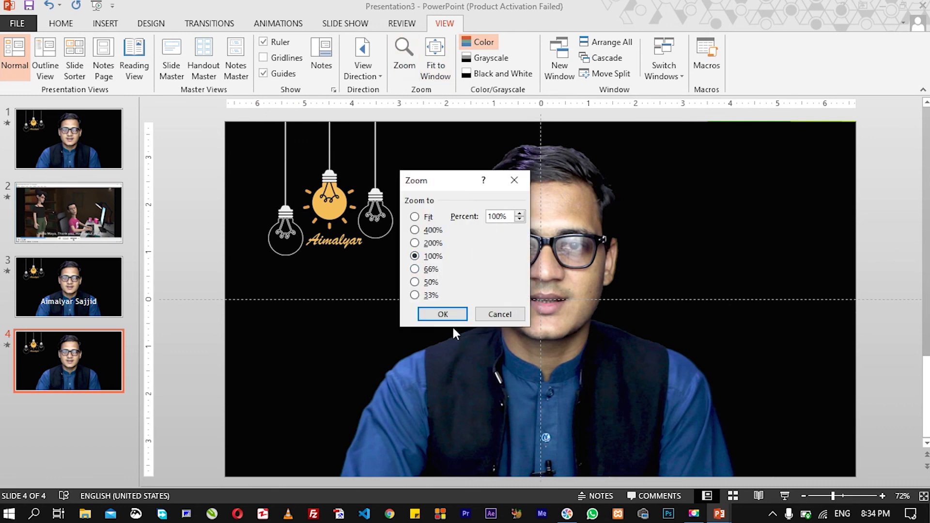
left_click(442, 314)
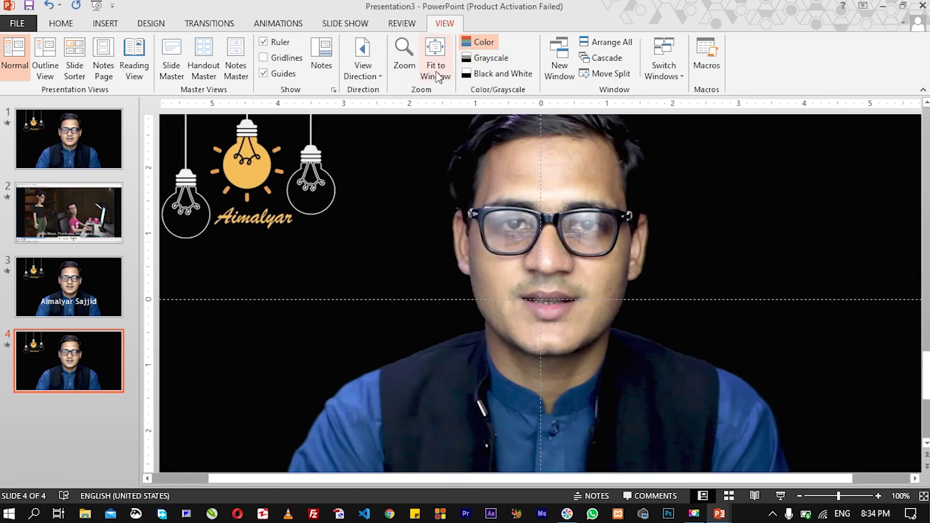
left_click(438, 76)
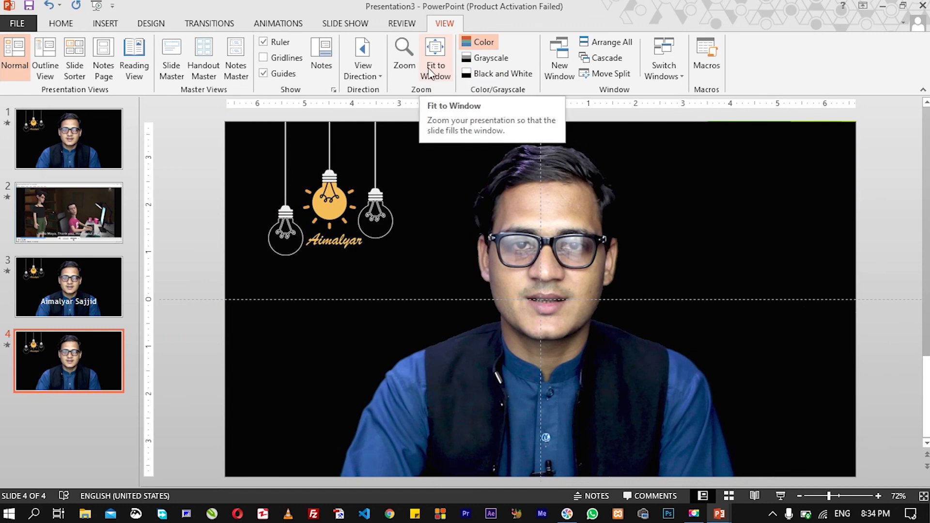